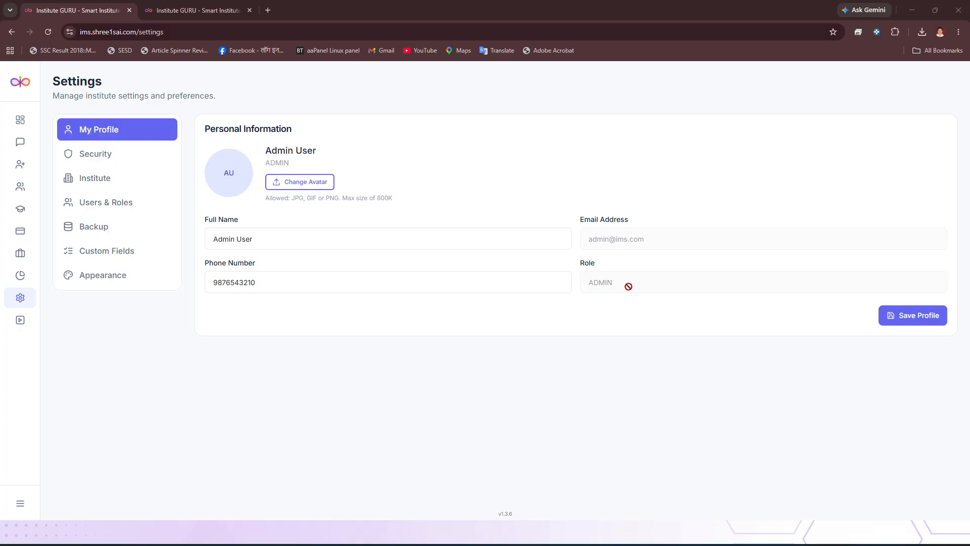
# - Review the Security, Institute and Users & Roles settings, including the currency choices in the institute's business settings
pyautogui.click(117, 164)
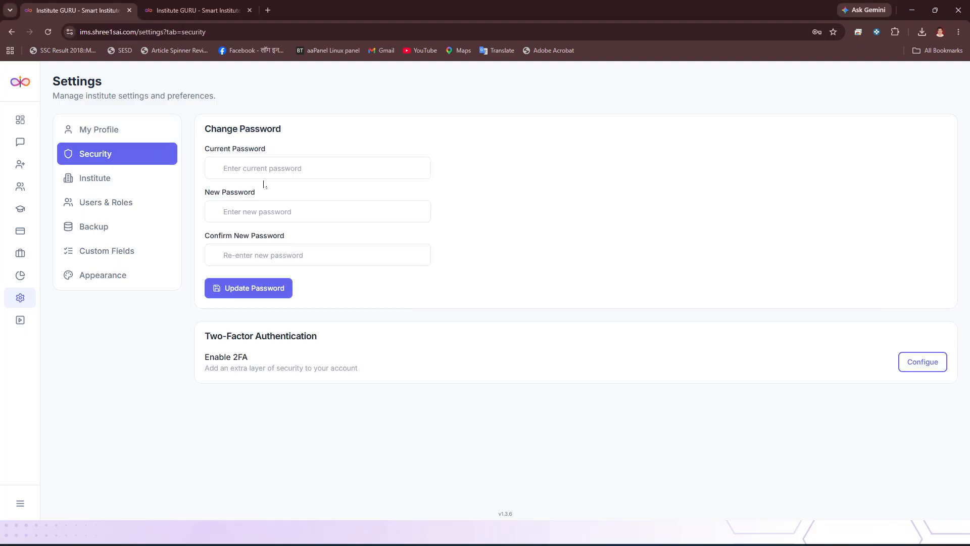
pyautogui.click(103, 183)
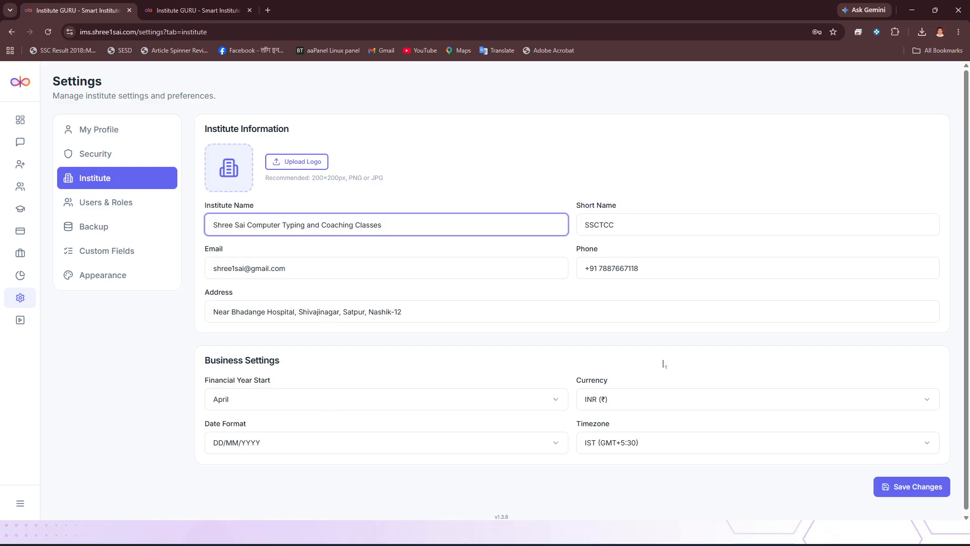
pyautogui.click(621, 399)
pyautogui.click(624, 398)
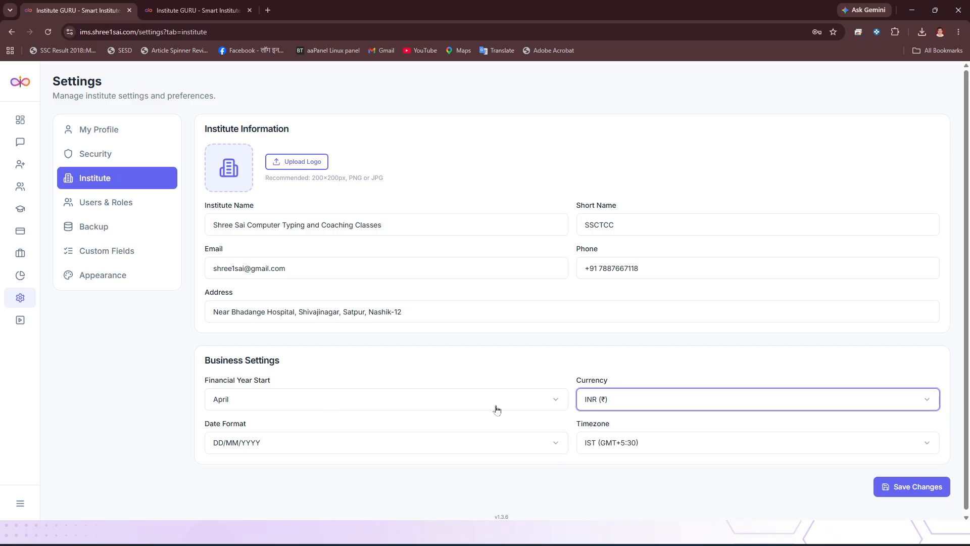
pyautogui.click(115, 211)
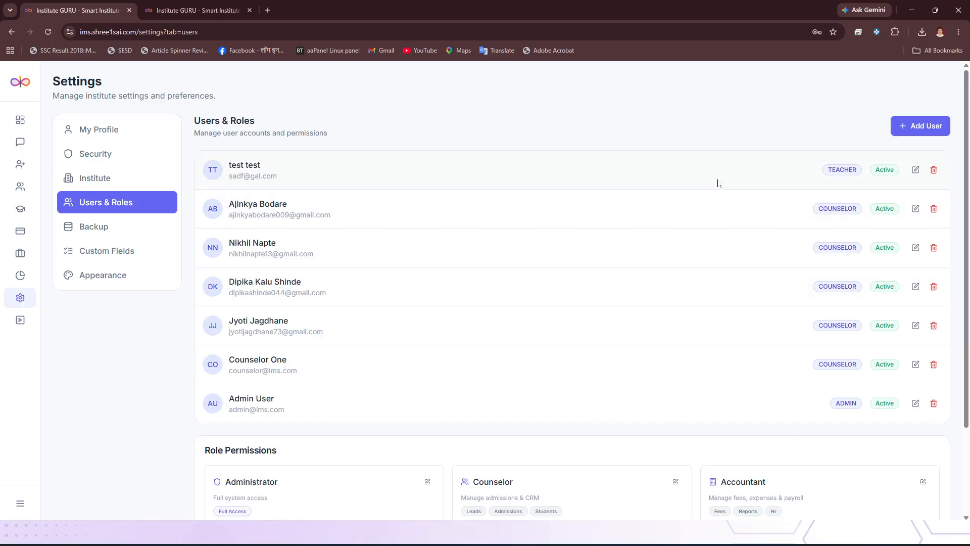
# - Start a new user account and try out the Teacher, Accountant and Student role assignments
pyautogui.click(927, 133)
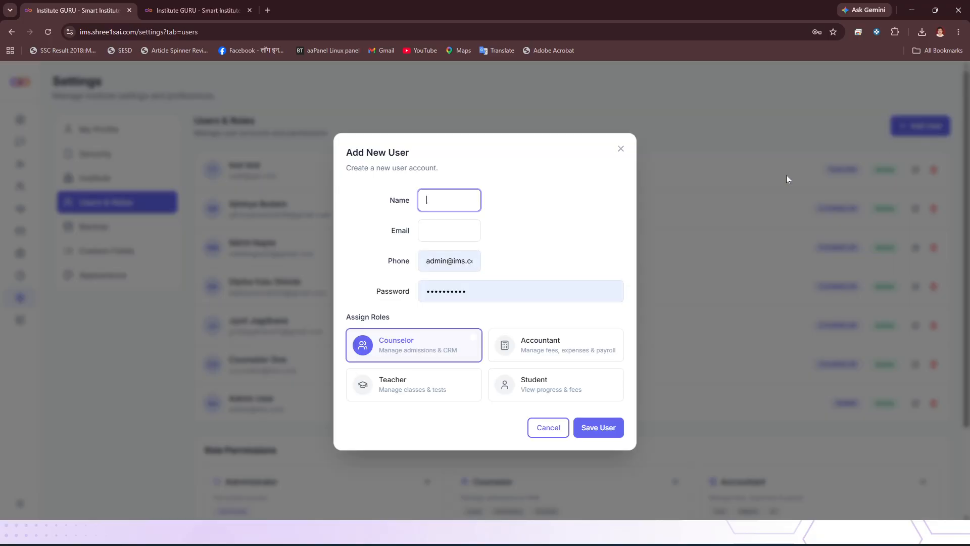
pyautogui.click(450, 231)
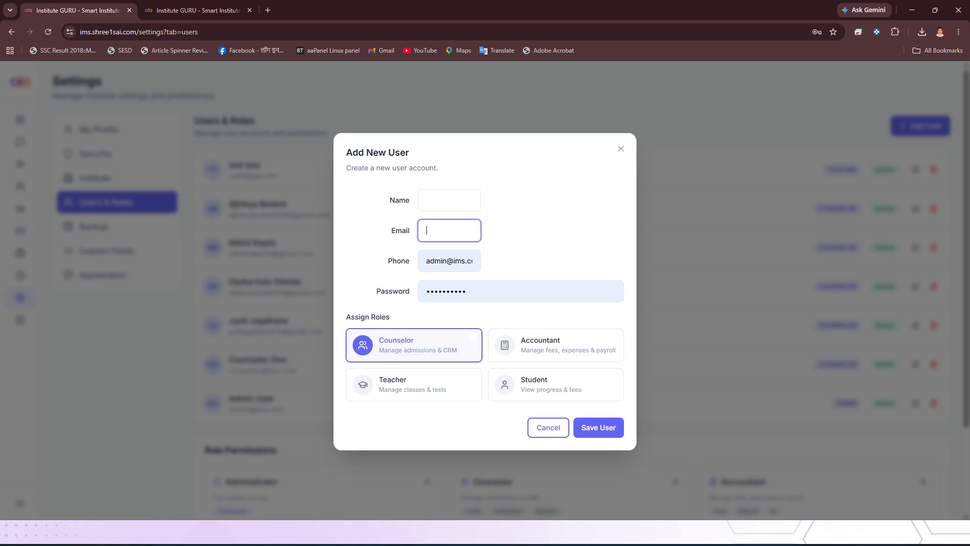
pyautogui.click(447, 260)
pyautogui.click(415, 265)
pyautogui.click(420, 391)
pyautogui.click(420, 347)
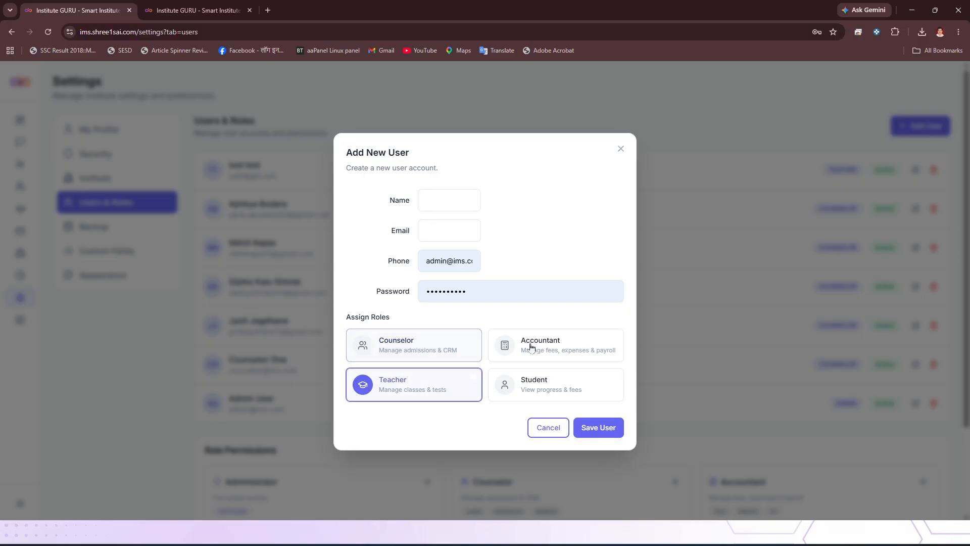
pyautogui.click(530, 347)
pyautogui.click(556, 385)
pyautogui.click(544, 349)
pyautogui.click(535, 386)
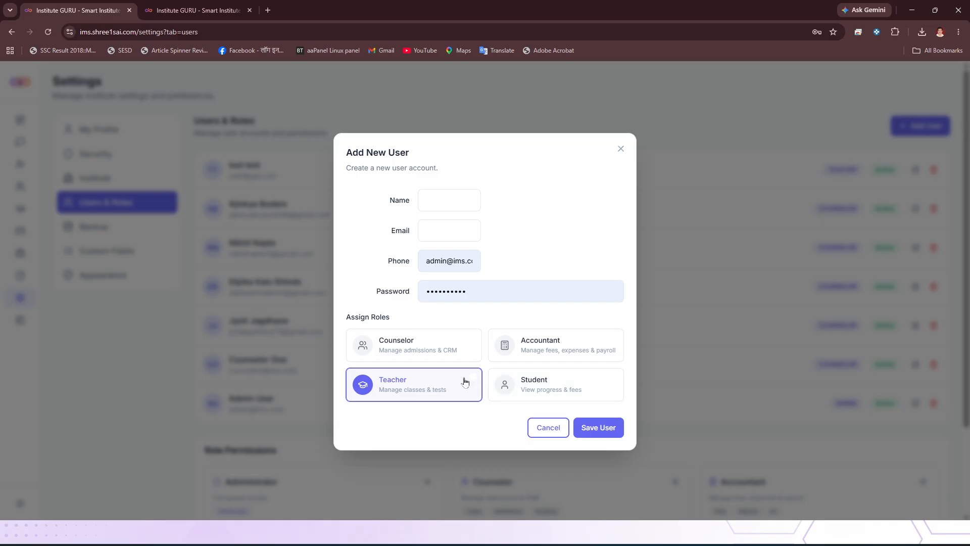
# - Try assigning only the Student role and then only the Counselor role to the new user
pyautogui.click(465, 381)
pyautogui.click(393, 395)
pyautogui.click(393, 395)
pyautogui.click(525, 392)
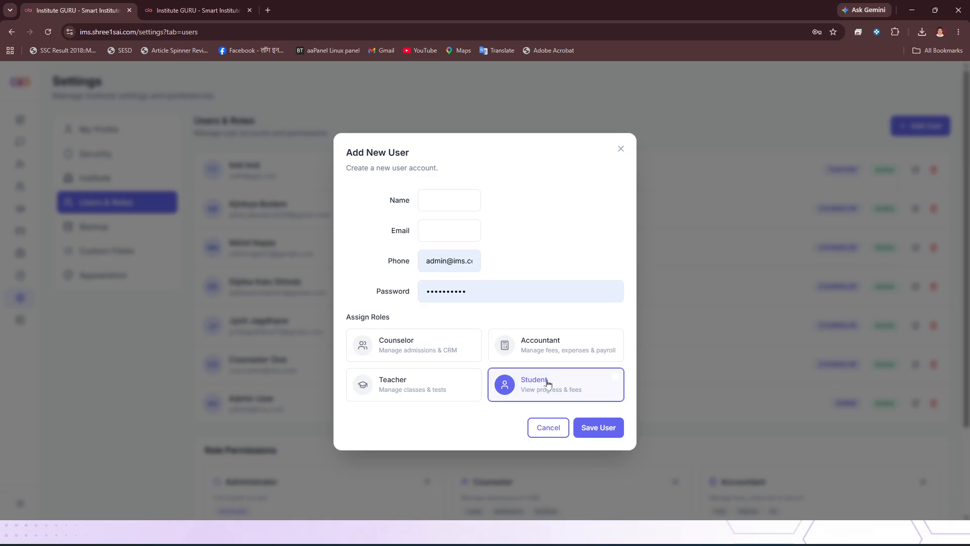
pyautogui.click(510, 390)
pyautogui.click(429, 341)
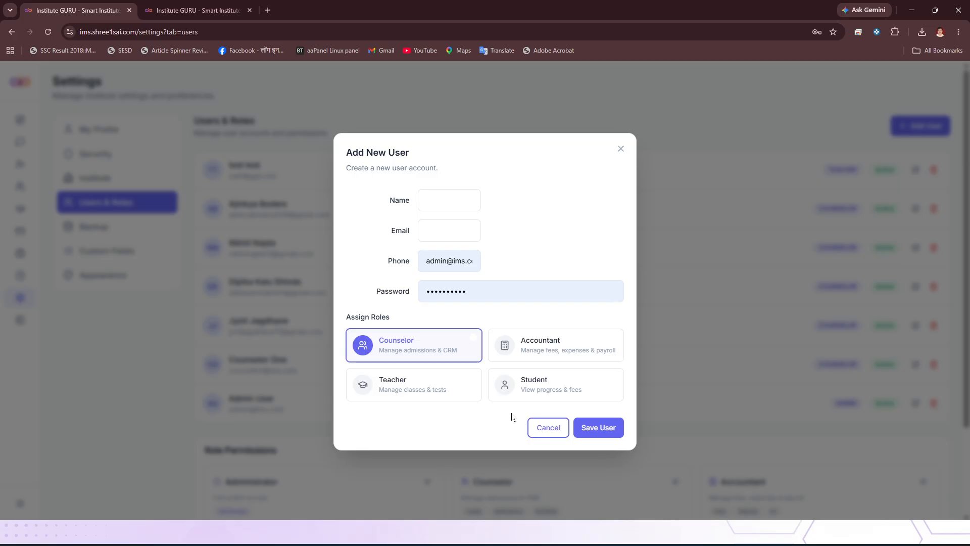
pyautogui.click(433, 353)
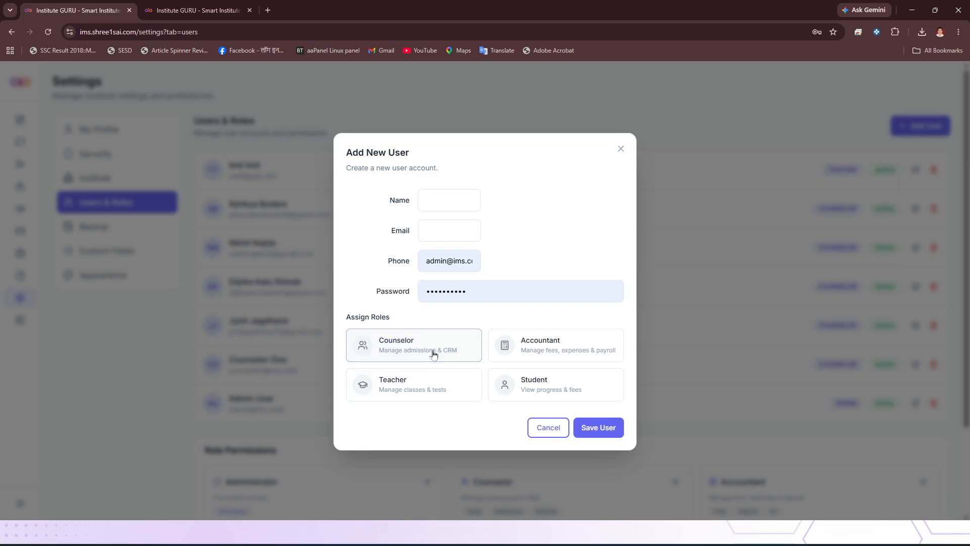
# - Try giving the new user all four roles, clear every role and discard the form
pyautogui.click(562, 346)
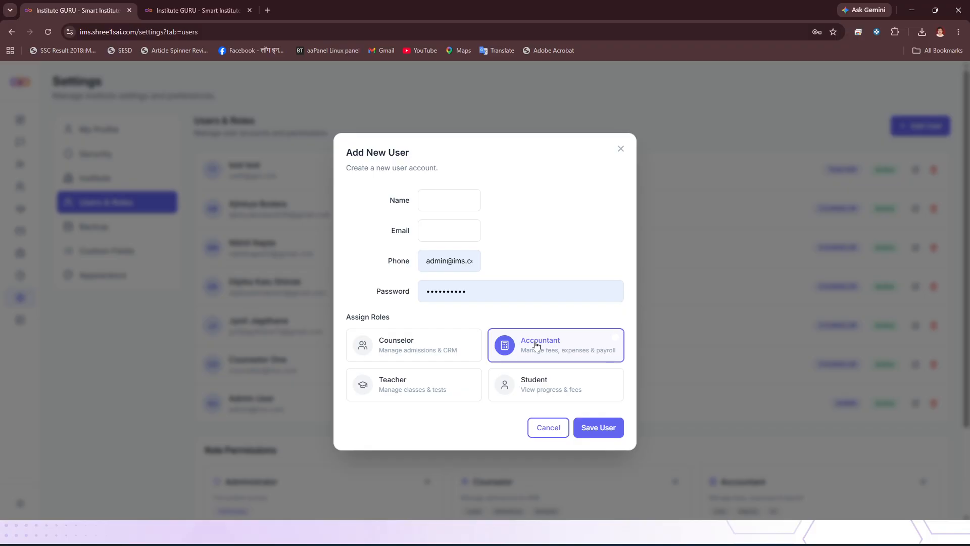
pyautogui.click(464, 347)
pyautogui.click(440, 385)
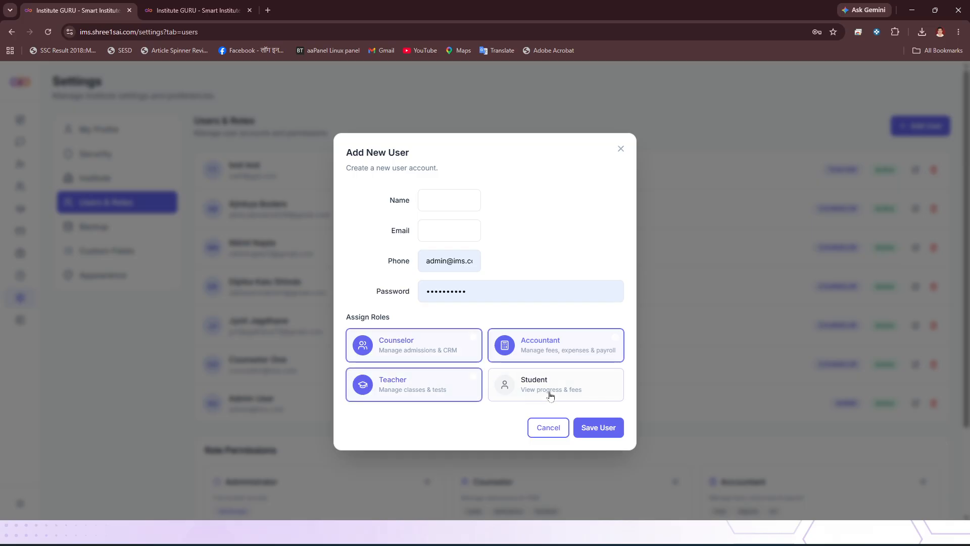
pyautogui.click(550, 395)
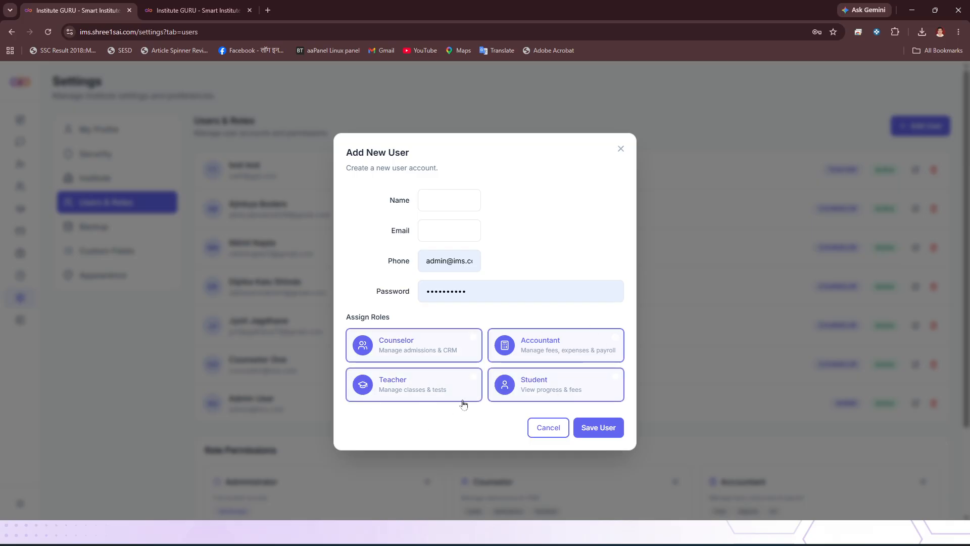
pyautogui.click(497, 375)
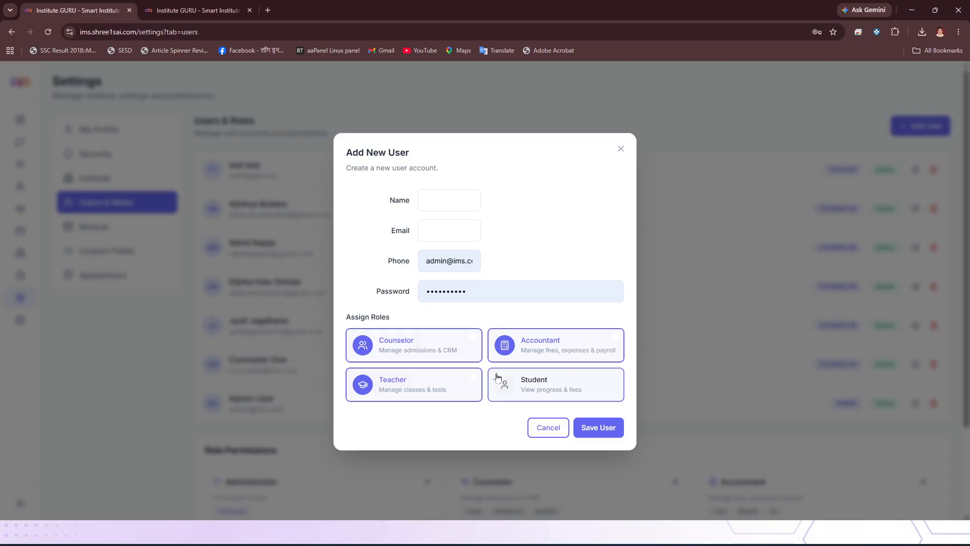
pyautogui.click(431, 396)
pyautogui.click(427, 358)
pyautogui.click(556, 360)
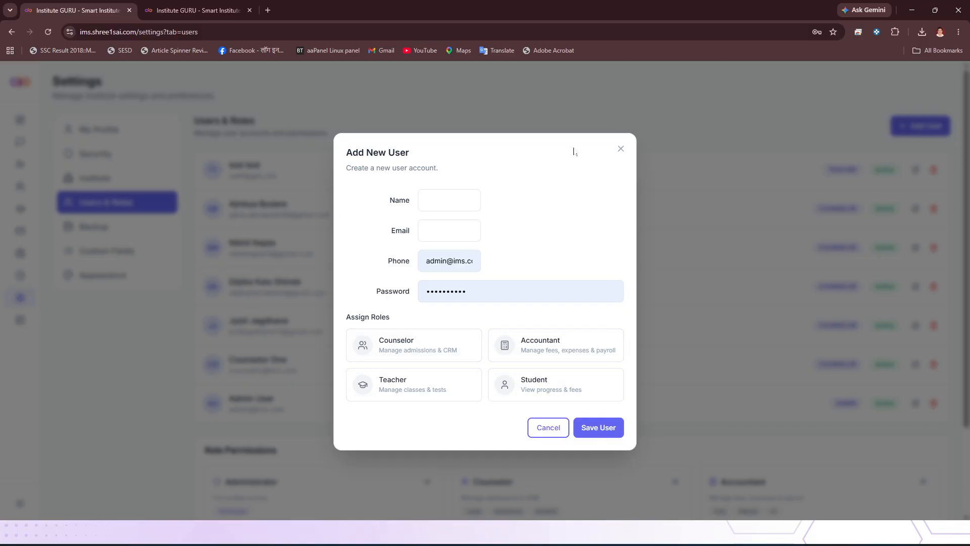
pyautogui.click(550, 430)
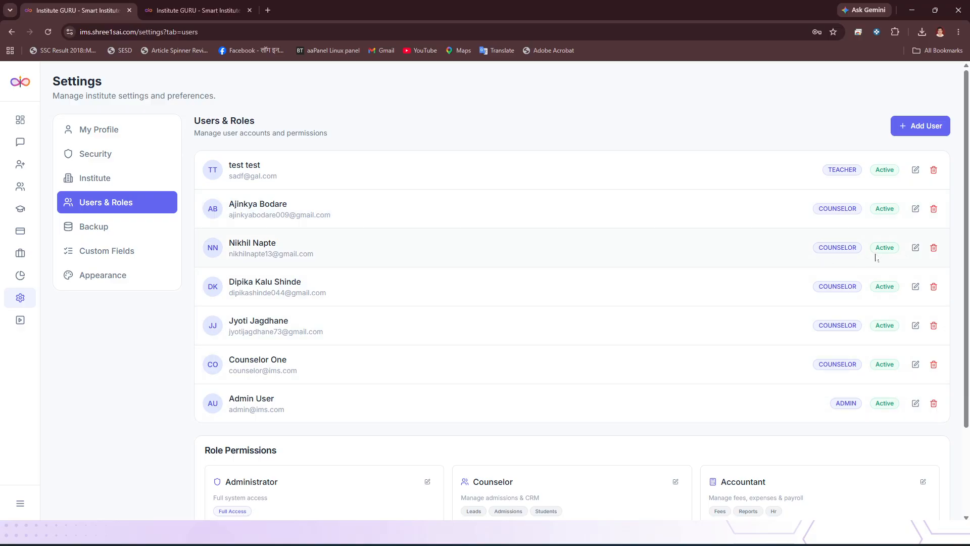
# - Set the status of the third listed user, a counselor, to Inactive and save the user
pyautogui.click(916, 248)
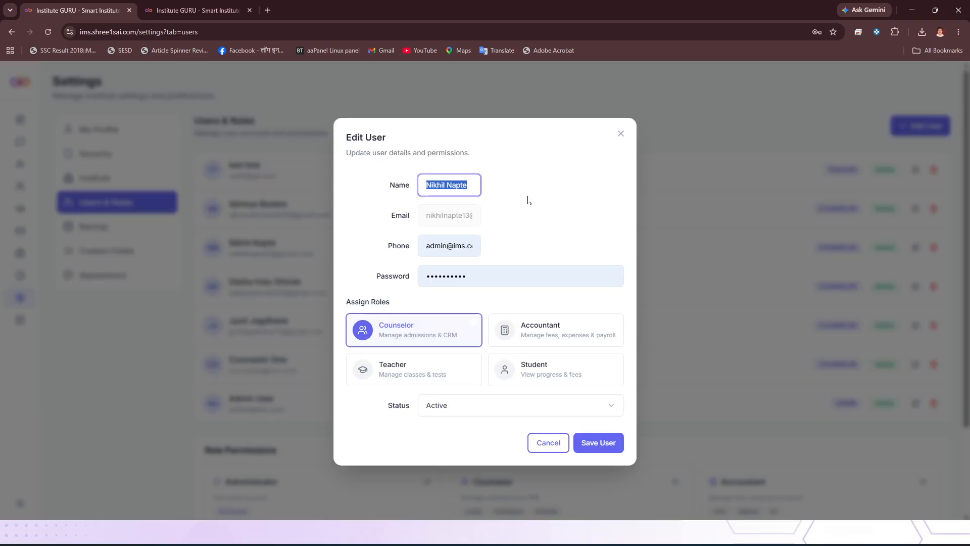
pyautogui.click(546, 443)
pyautogui.click(916, 247)
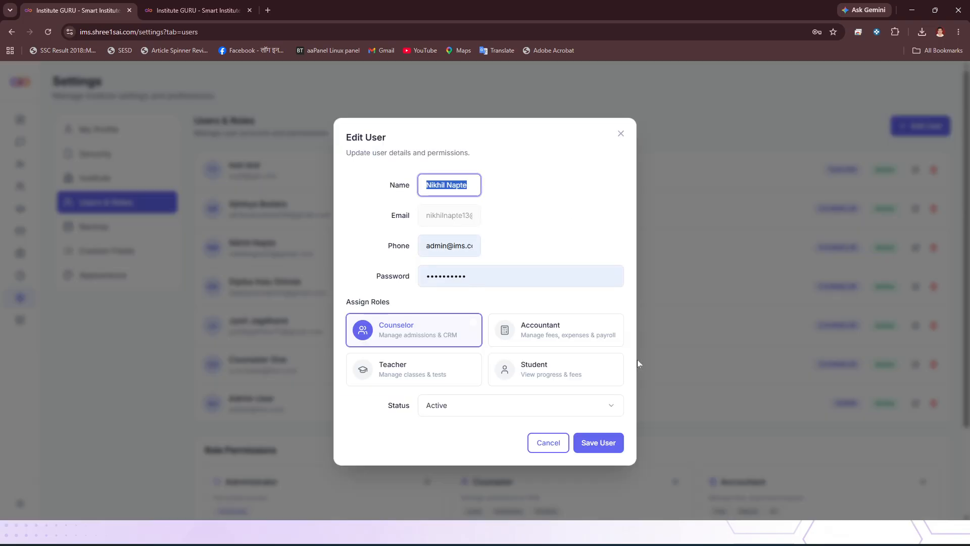
pyautogui.click(501, 404)
pyautogui.click(446, 448)
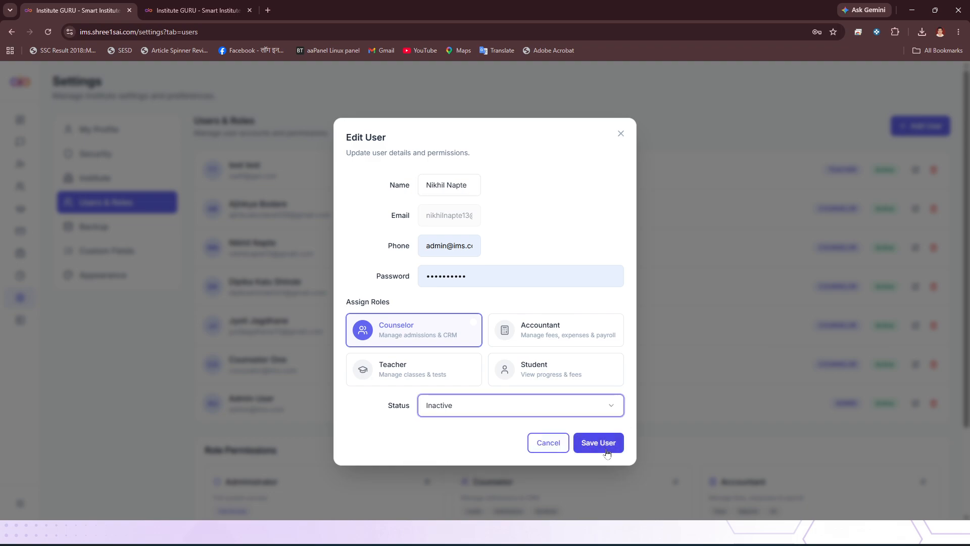
pyautogui.click(606, 447)
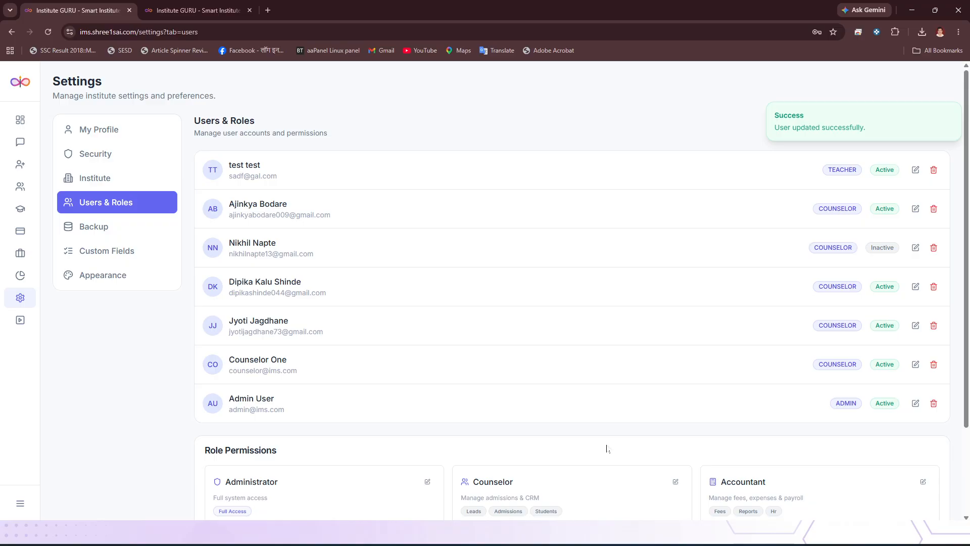
# - Delete the test user with the Teacher role and look over the role permissions
pyautogui.click(932, 172)
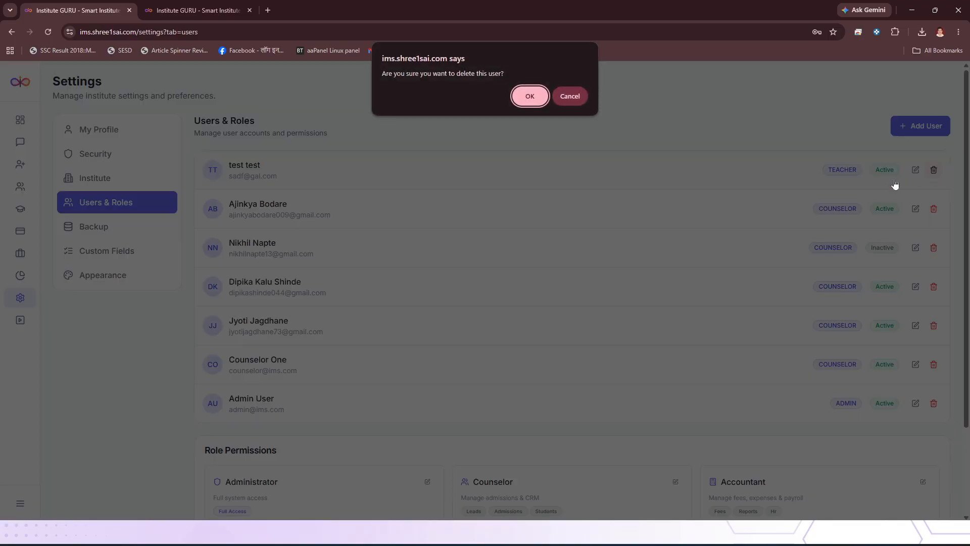
pyautogui.click(527, 96)
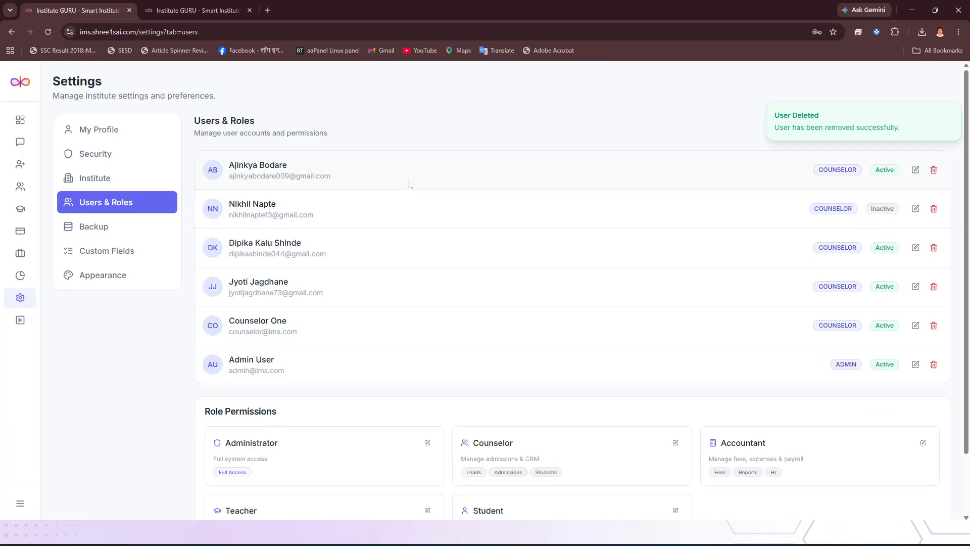
pyautogui.scroll(-2, 407, 199)
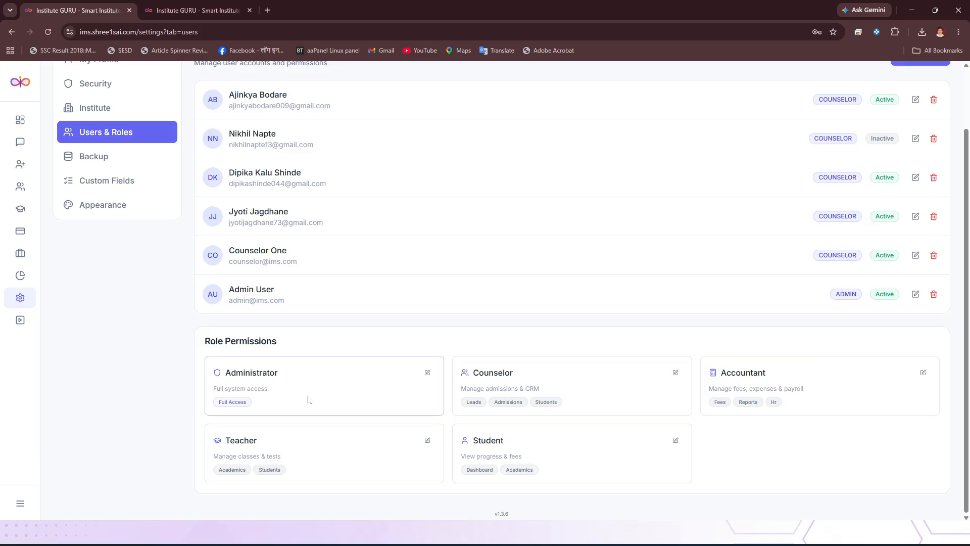
pyautogui.scroll(2, 808, 212)
# - Try adding the Accountant, Student and Teacher roles alongside Counselor in a new user form, and discard it
pyautogui.click(902, 126)
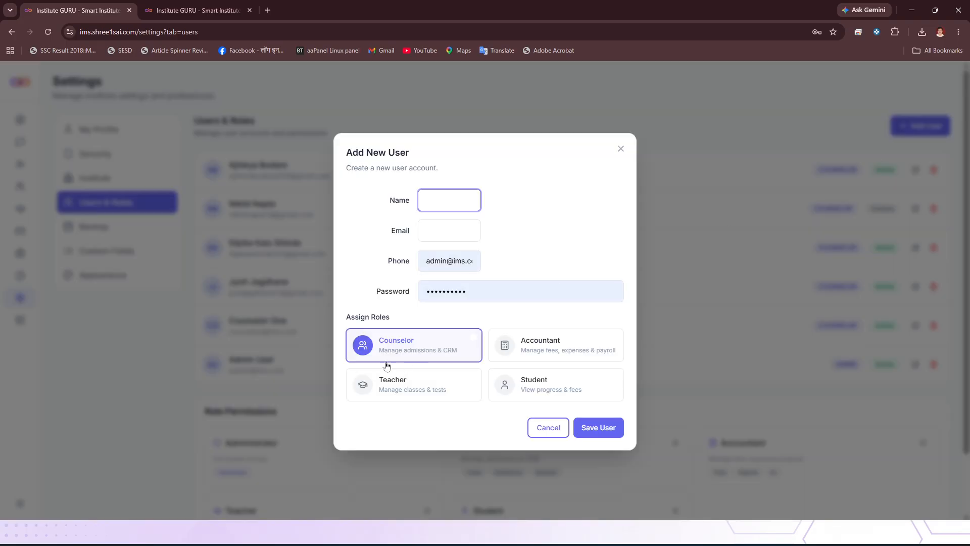
pyautogui.click(532, 346)
pyautogui.click(516, 385)
pyautogui.click(458, 389)
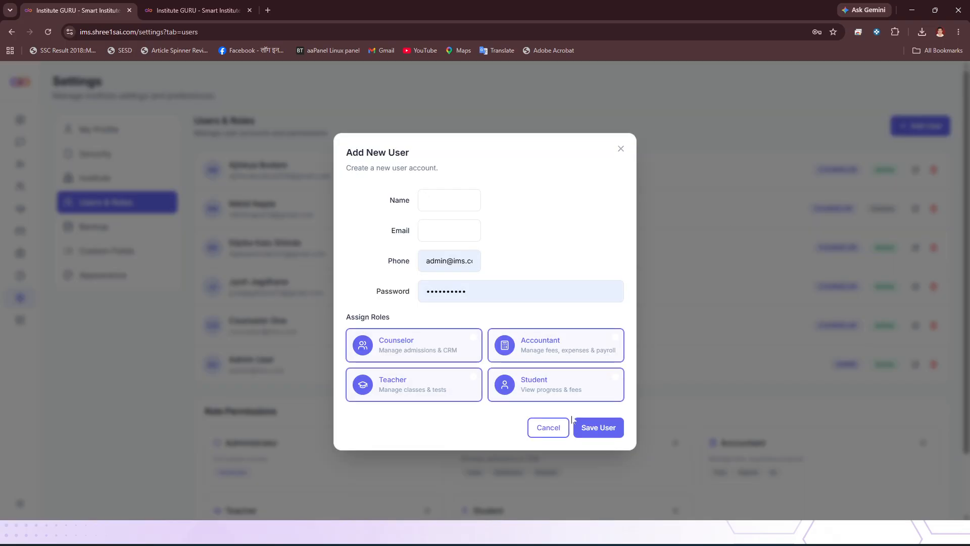
pyautogui.click(538, 430)
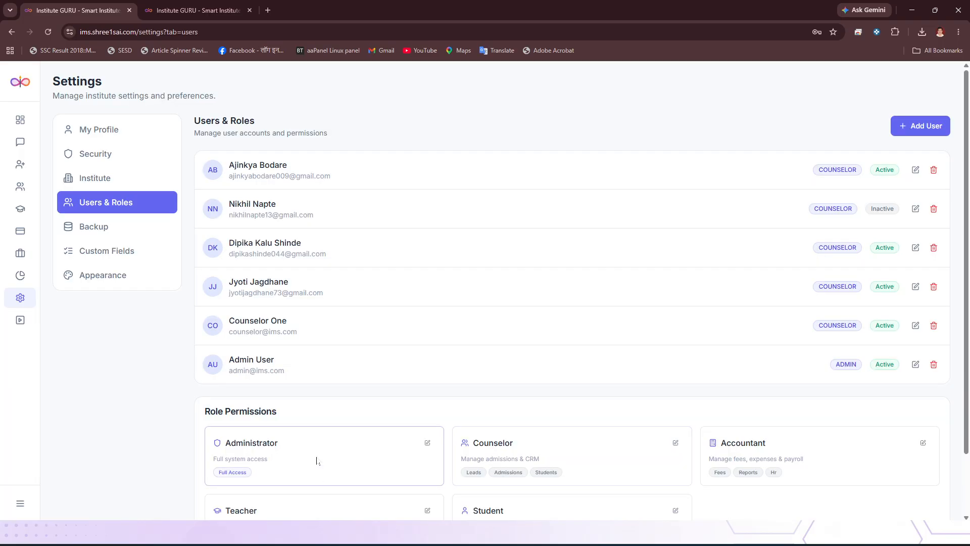
# - Review the role permissions and start a manual system backup from the Backup settings
pyautogui.scroll(-2, 317, 461)
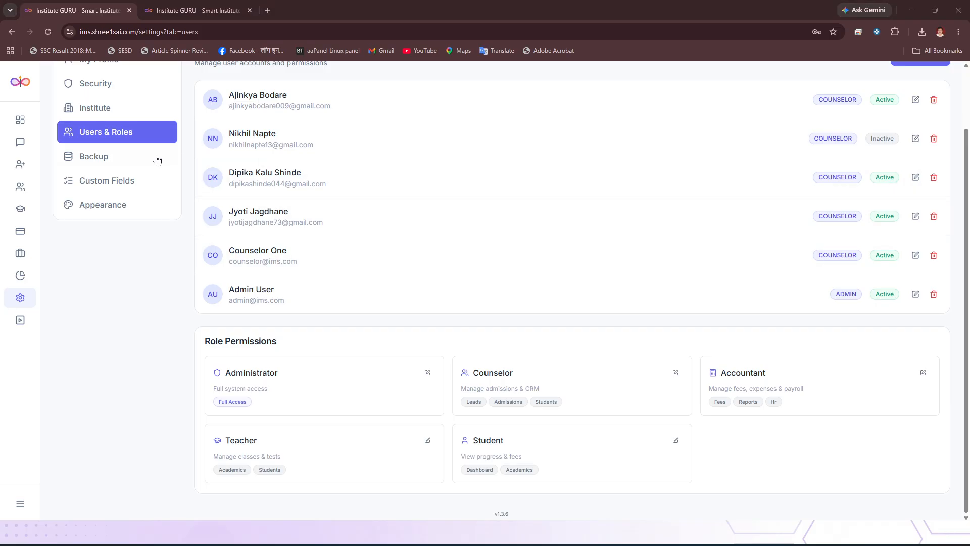
pyautogui.click(102, 156)
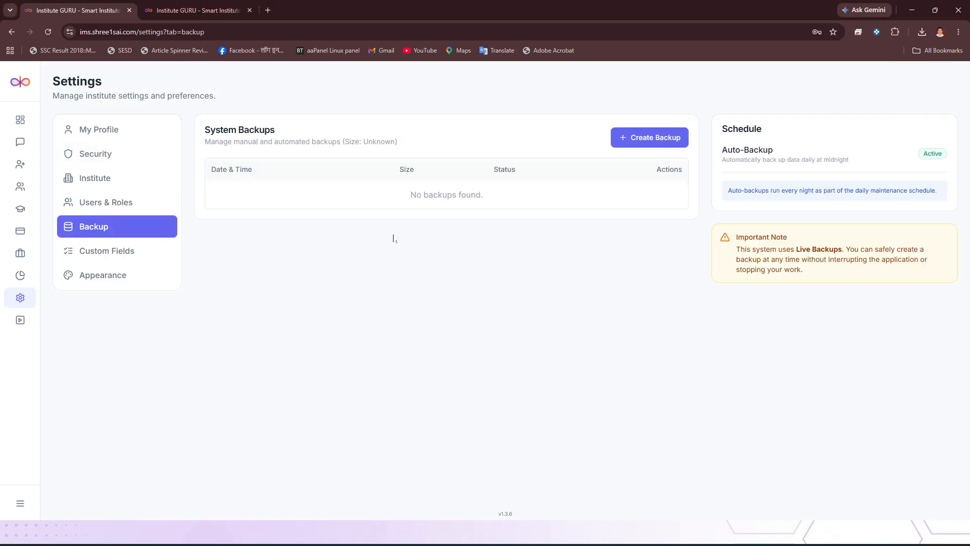
pyautogui.click(671, 143)
# - In the admission form's custom field settings, try making Last Name optional and hiding it, restoring it each time
pyautogui.click(103, 251)
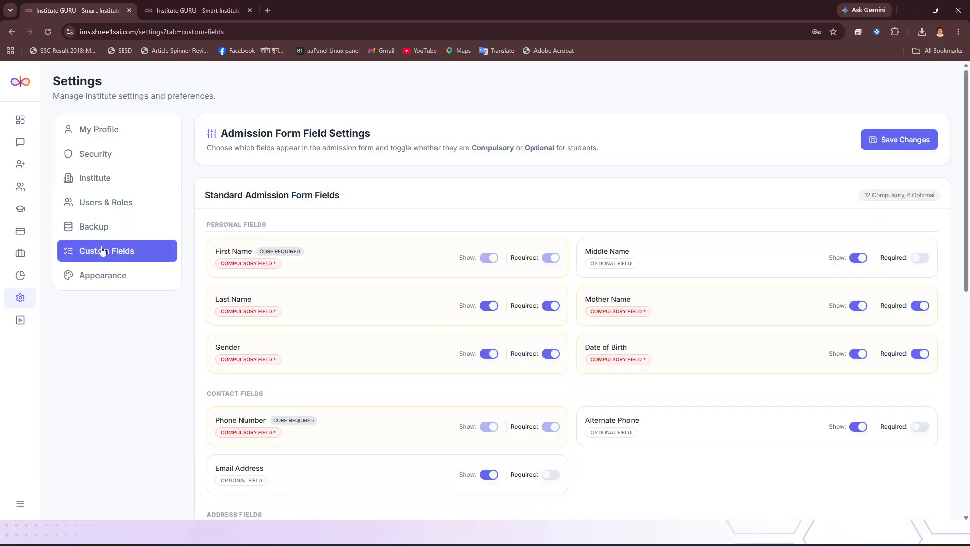
pyautogui.moveTo(34, 169)
pyautogui.click(550, 306)
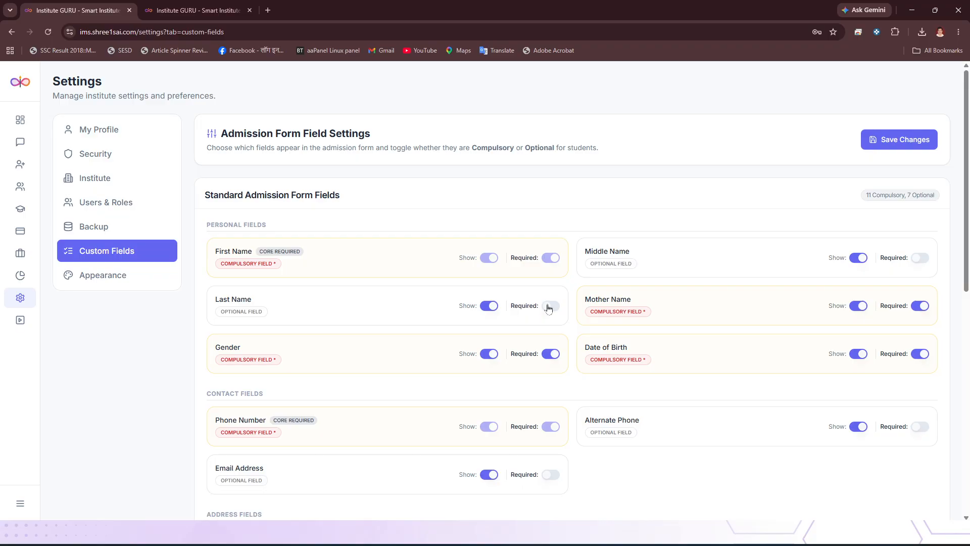
pyautogui.click(550, 306)
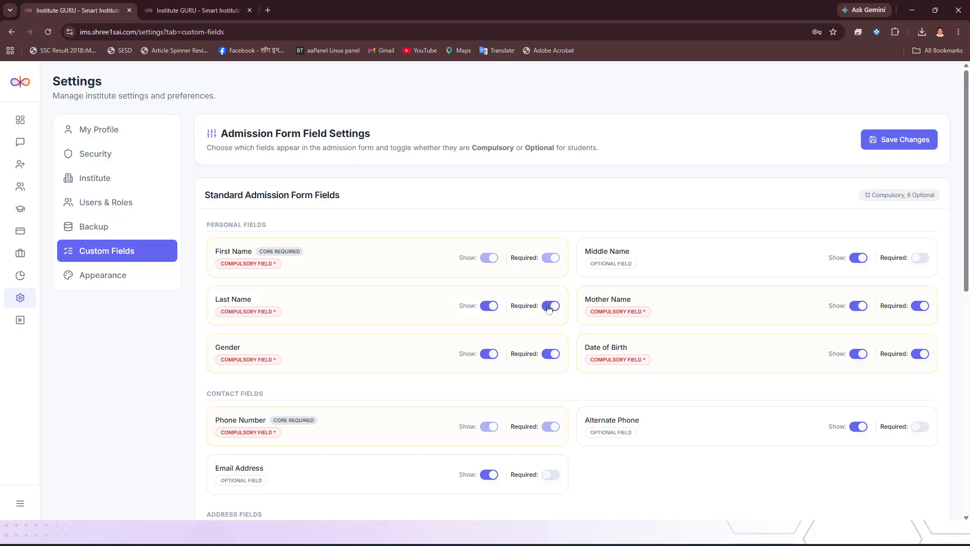
pyautogui.click(489, 306)
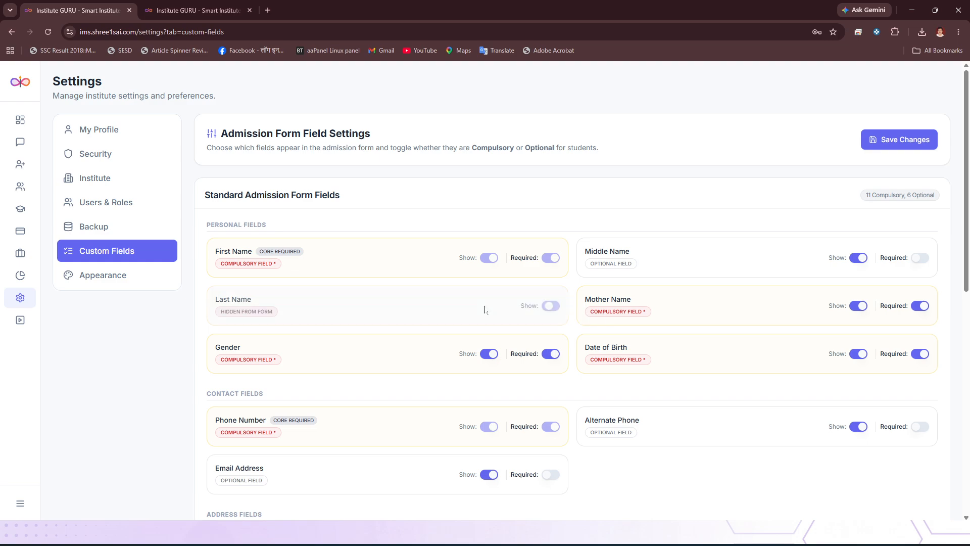
pyautogui.click(551, 307)
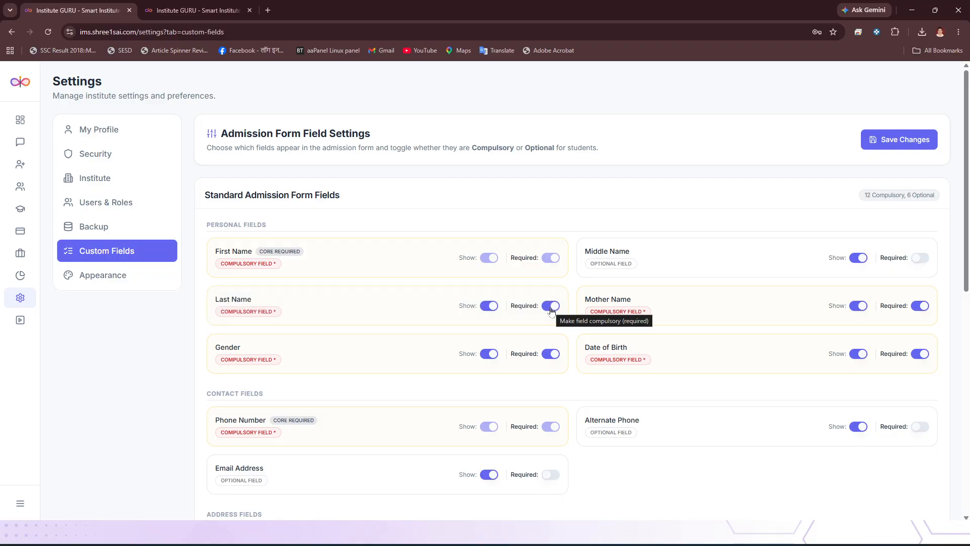
pyautogui.scroll(-7, 380, 235)
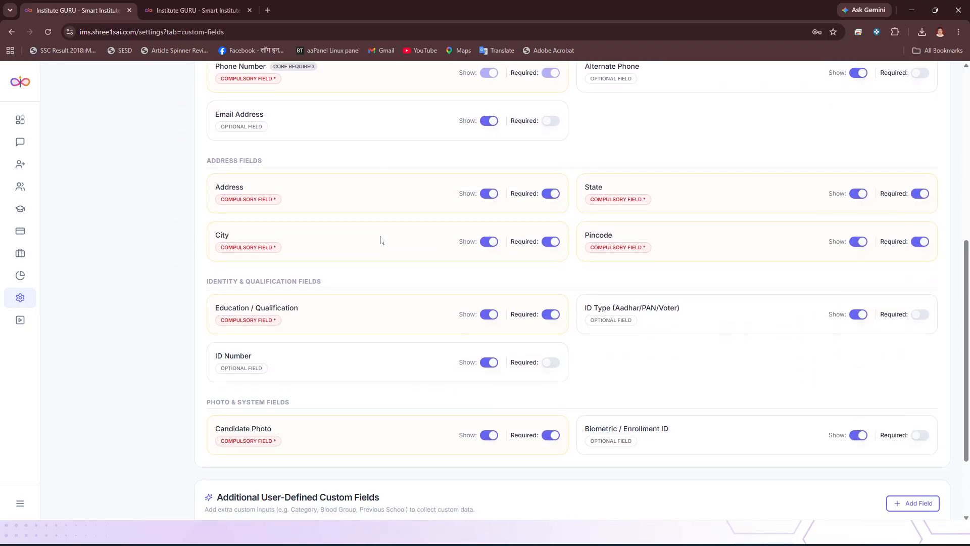
# - Hide the Biometric / Enrollment ID field from the admission form and save the field configuration
pyautogui.scroll(-2, 380, 240)
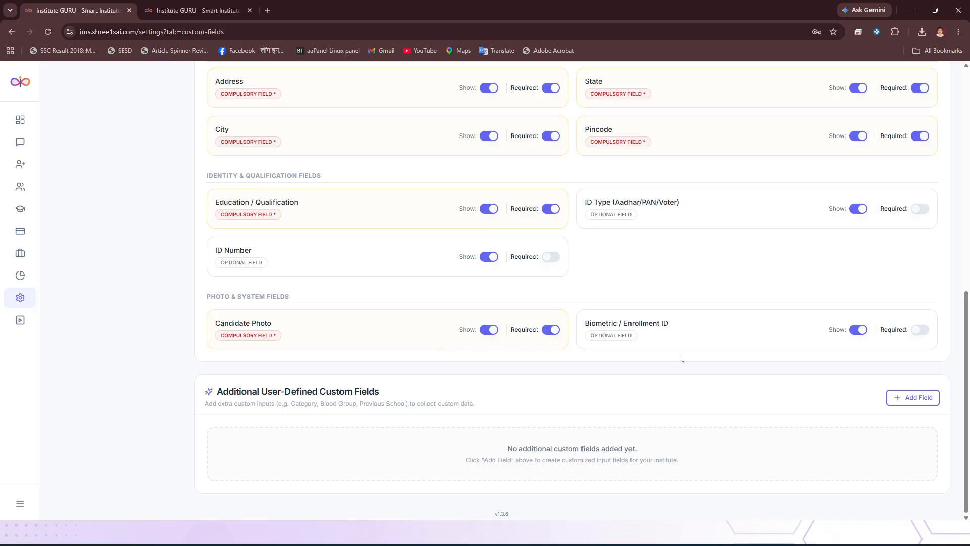
pyautogui.click(858, 330)
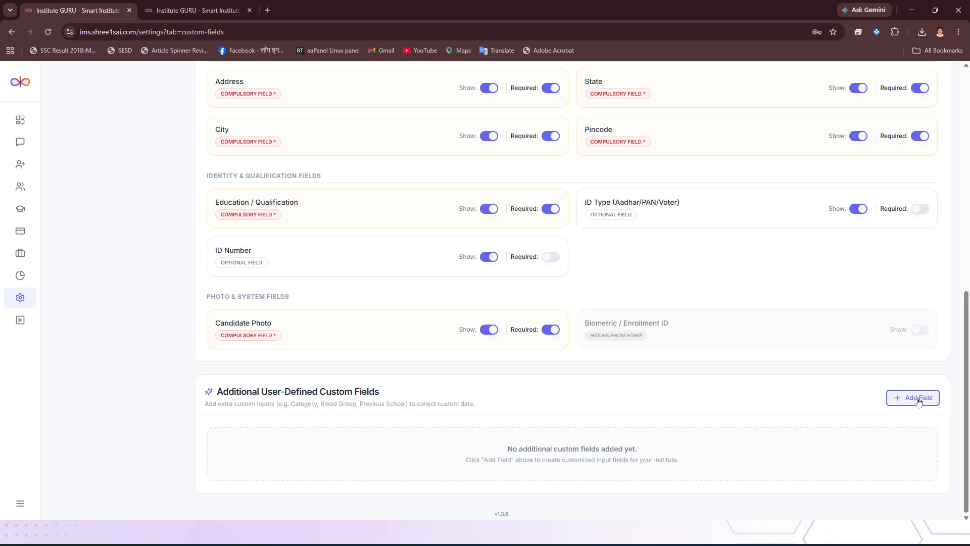
pyautogui.scroll(9, 746, 429)
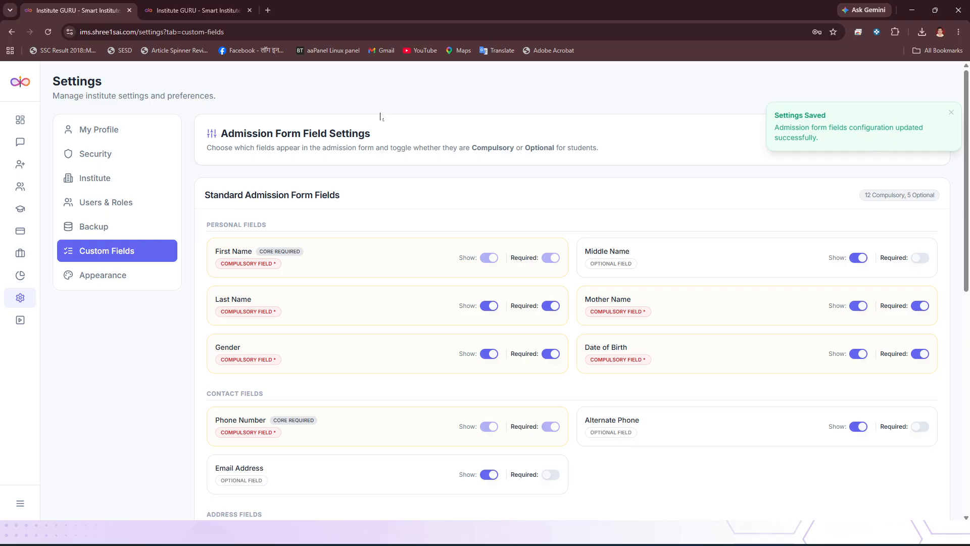
pyautogui.scroll(-9, 390, 163)
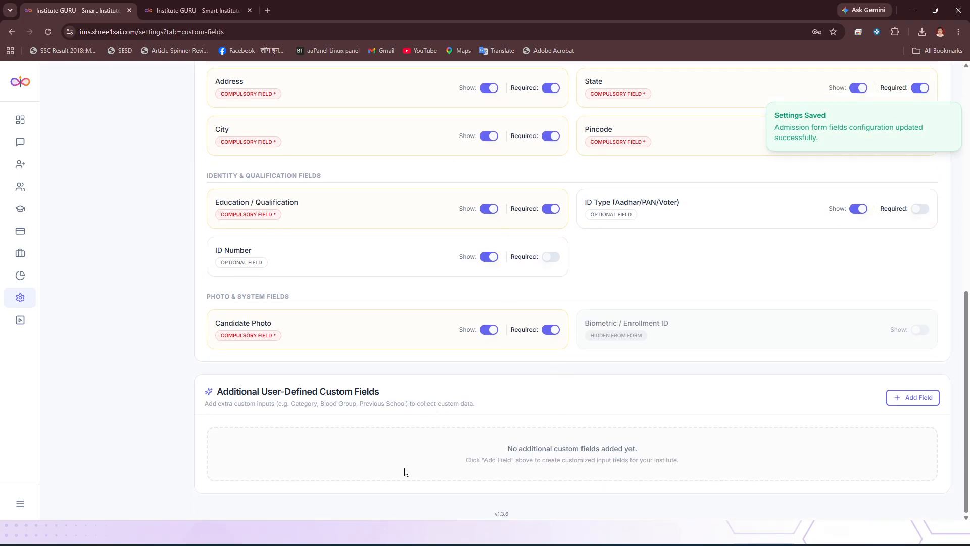
pyautogui.scroll(10, 530, 377)
# - Look over the input types and try the compulsory option for a new custom field, and discard it
pyautogui.scroll(-10, 757, 396)
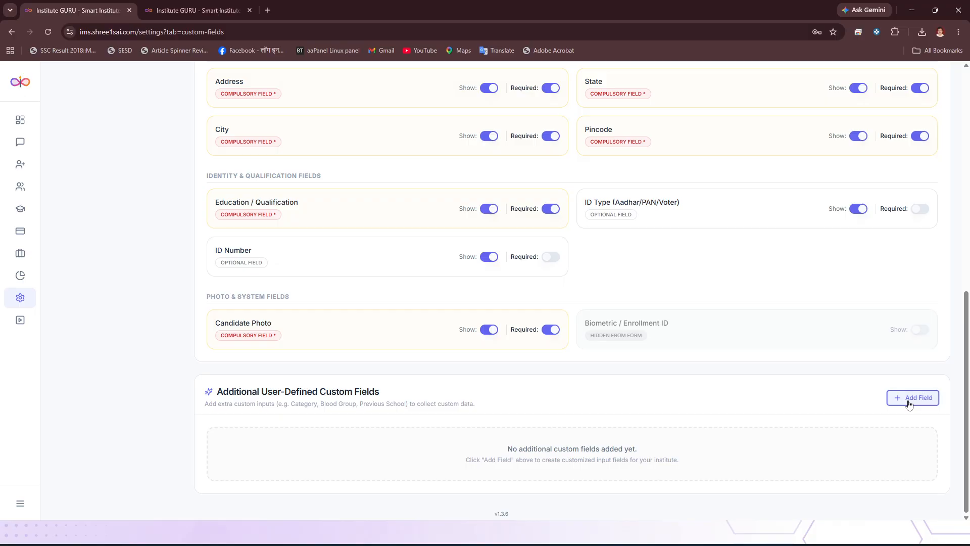
pyautogui.click(915, 399)
pyautogui.click(425, 304)
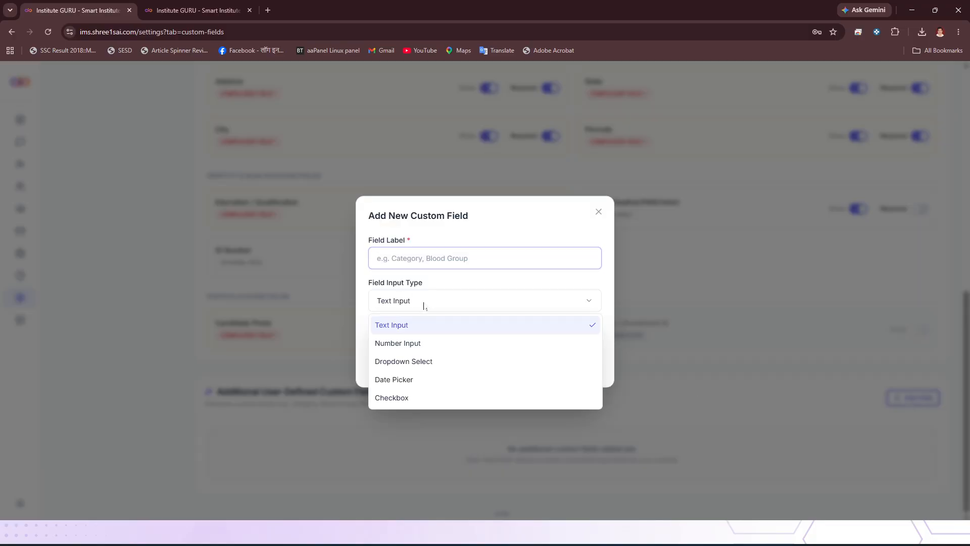
pyautogui.click(492, 303)
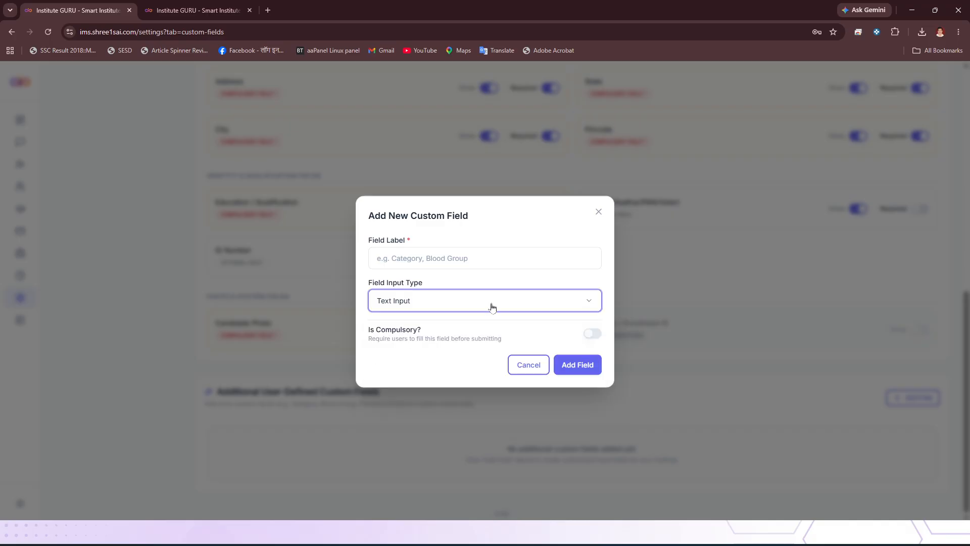
pyautogui.click(593, 336)
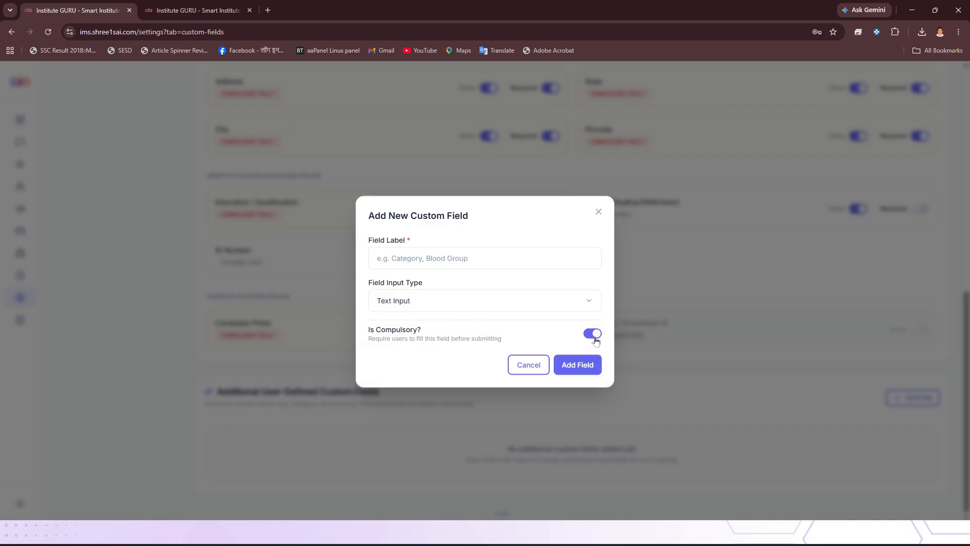
pyautogui.click(595, 335)
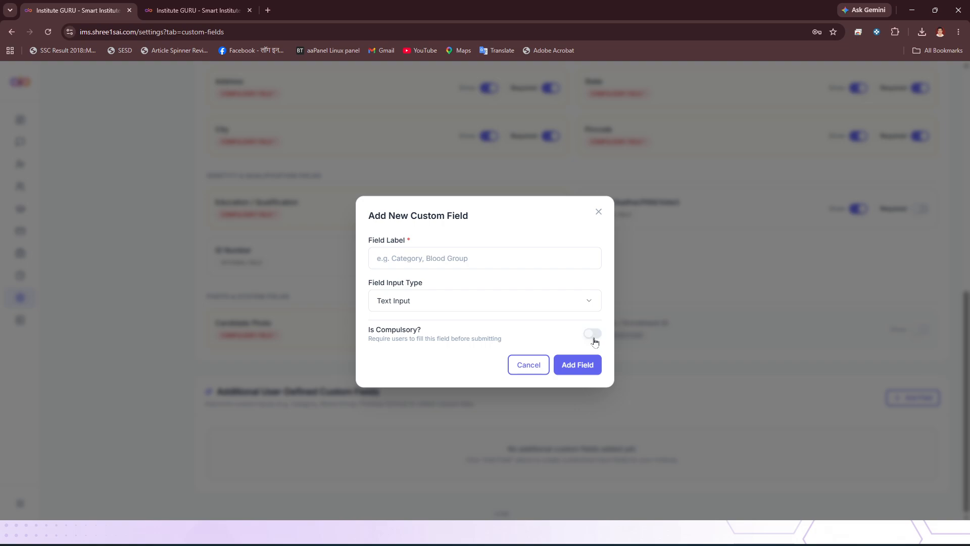
pyautogui.click(529, 367)
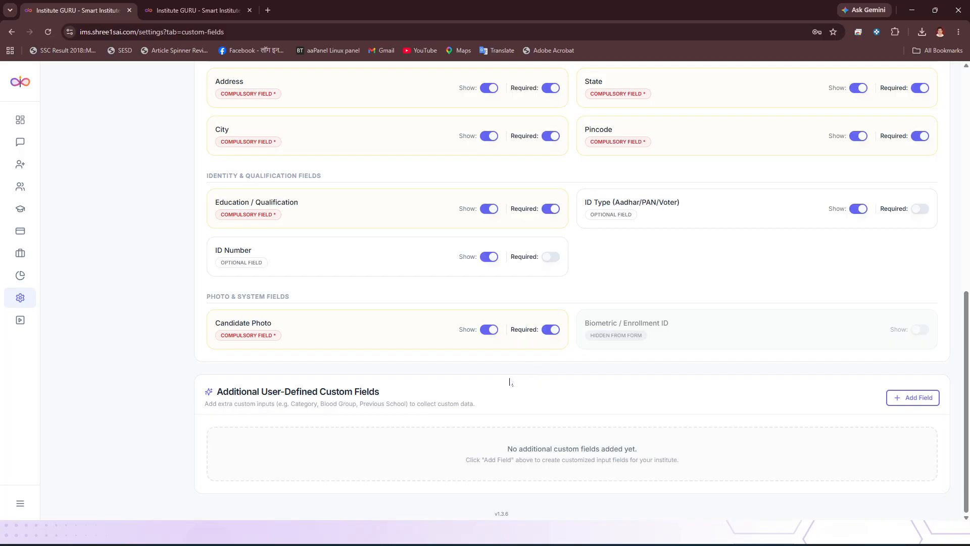
# - In the Appearance settings, try the orange and red primary colors and settle on orange
pyautogui.scroll(10, 509, 382)
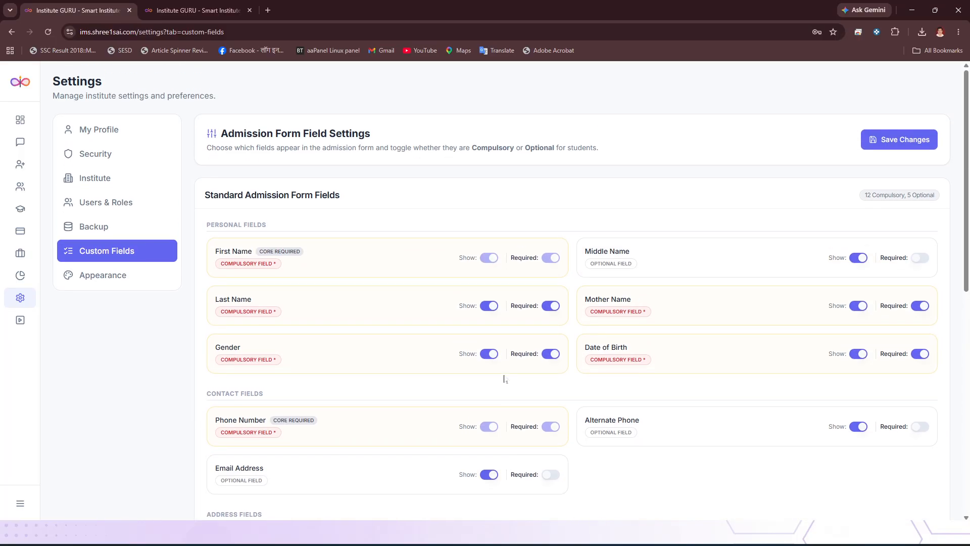
pyautogui.click(93, 276)
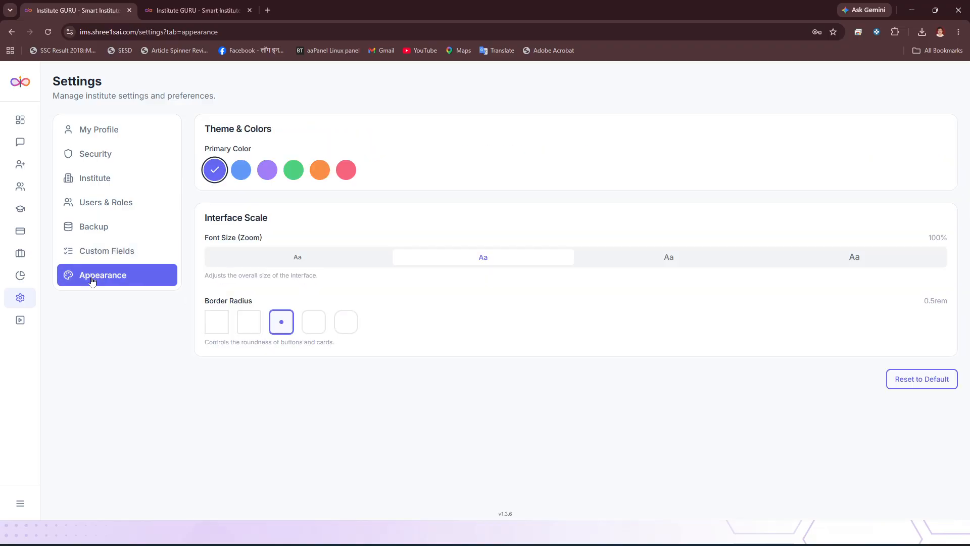
pyautogui.click(311, 175)
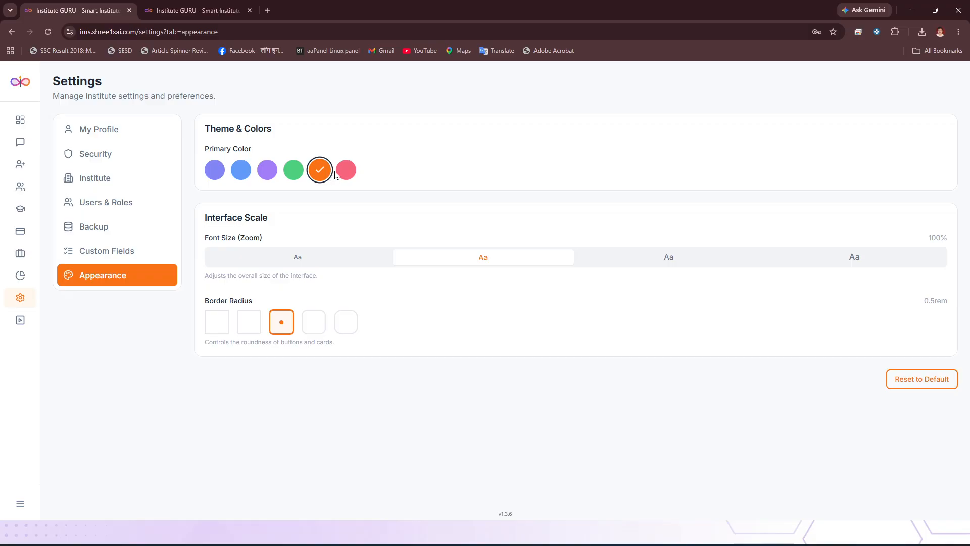
pyautogui.click(347, 175)
pyautogui.moveTo(25, 201)
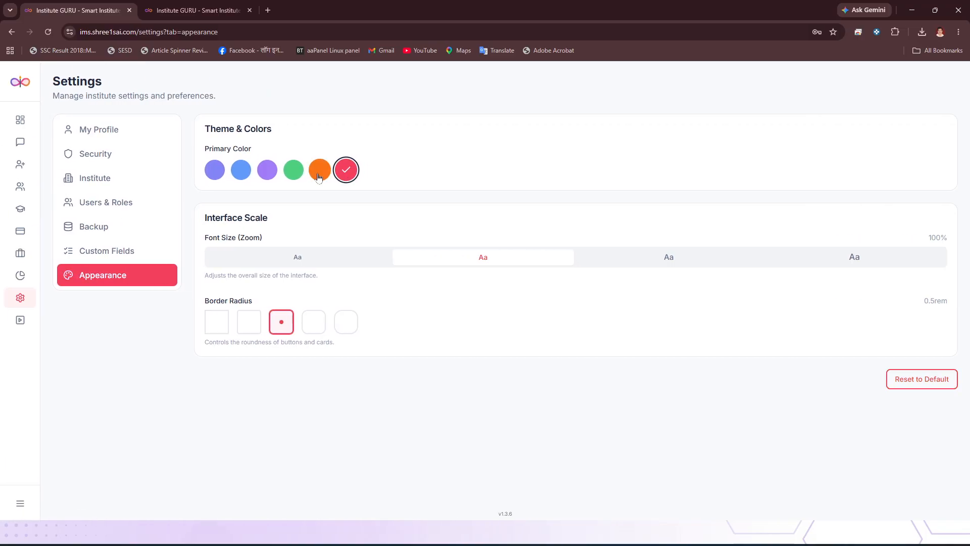
pyautogui.click(320, 173)
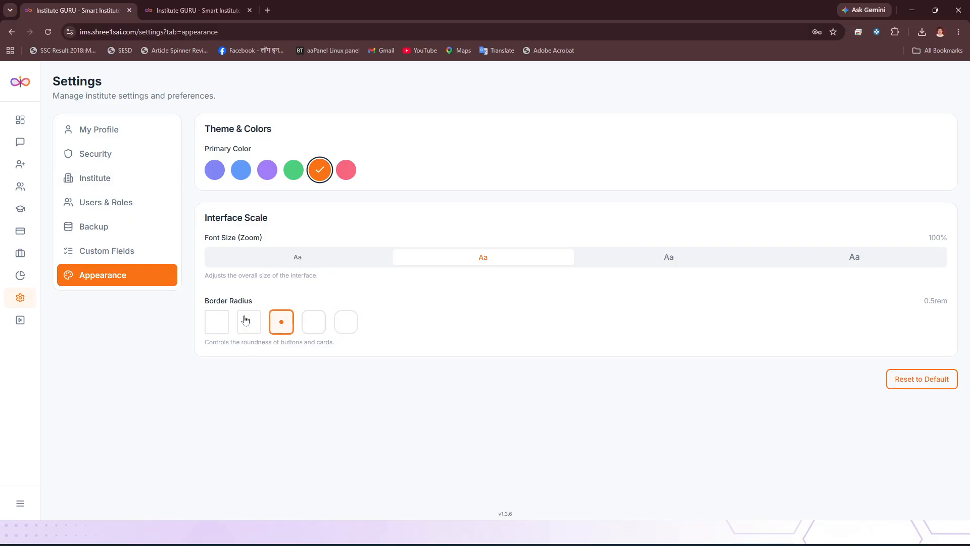
# - Try the 0.75rem border radius and the two larger font sizes, restoring 0.5rem and 100%
pyautogui.click(313, 322)
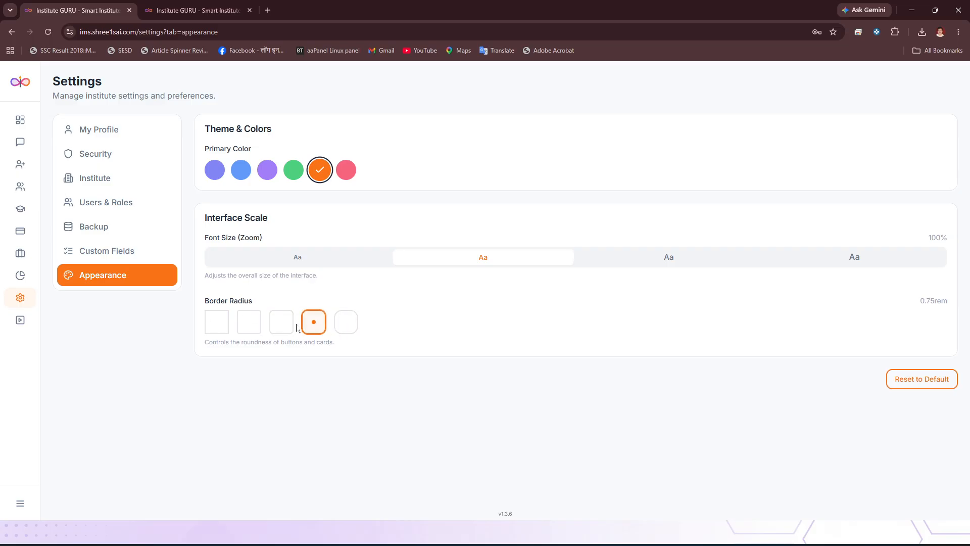
pyautogui.click(281, 323)
pyautogui.click(681, 268)
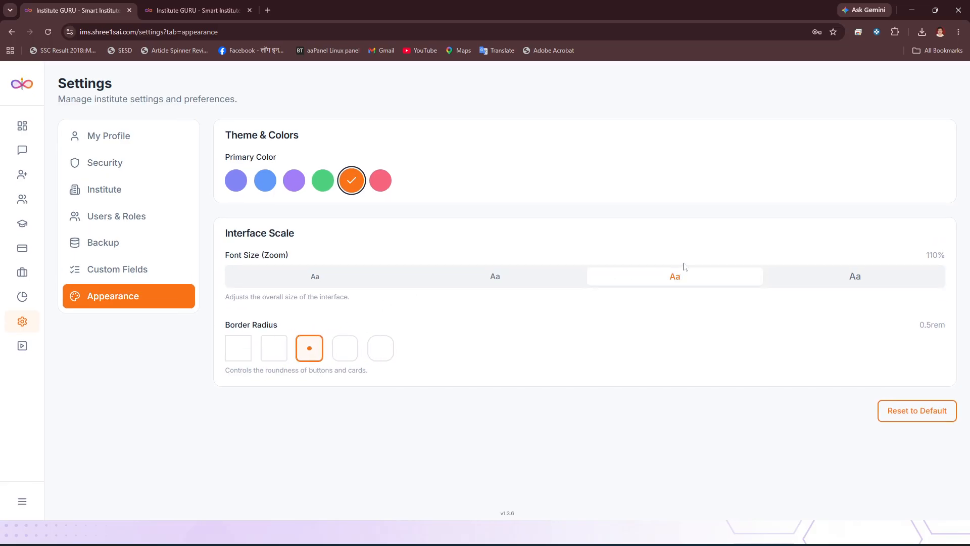
pyautogui.click(836, 281)
pyautogui.click(507, 297)
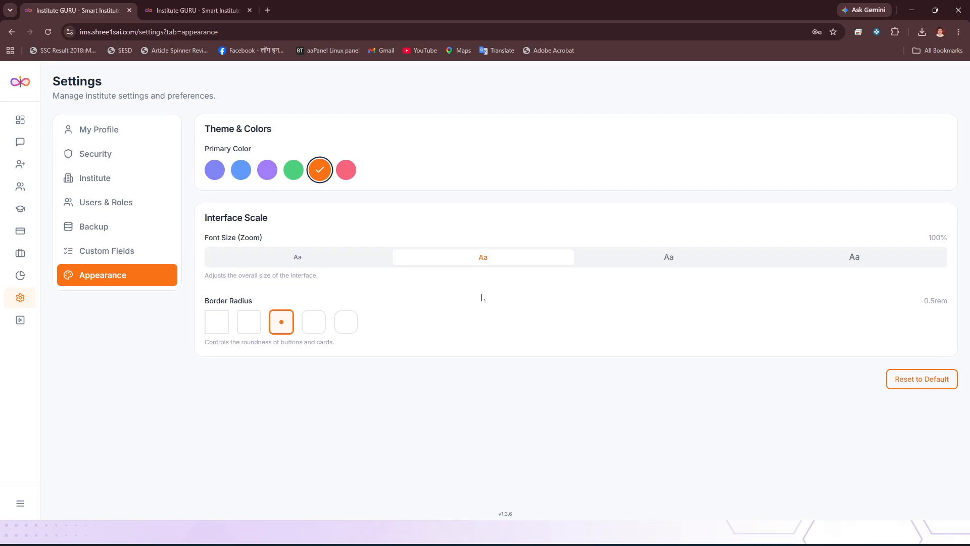
# - Reset the appearance settings to default and set the primary color to orange again
pyautogui.click(922, 388)
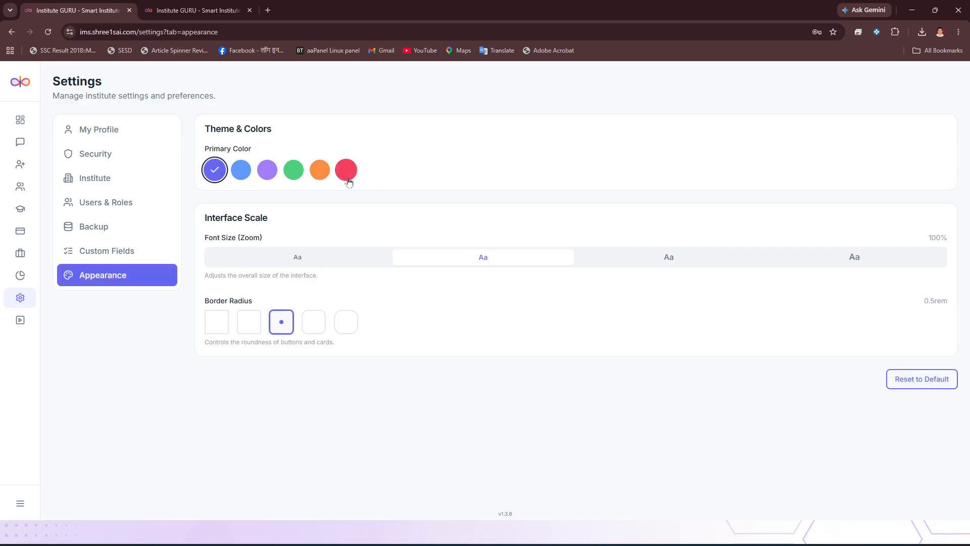
pyautogui.click(320, 170)
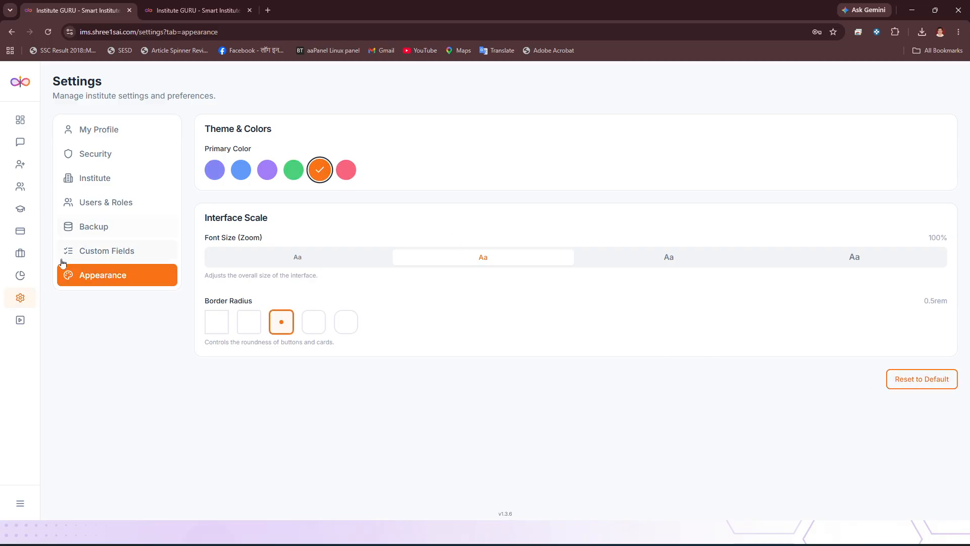
pyautogui.moveTo(25, 305)
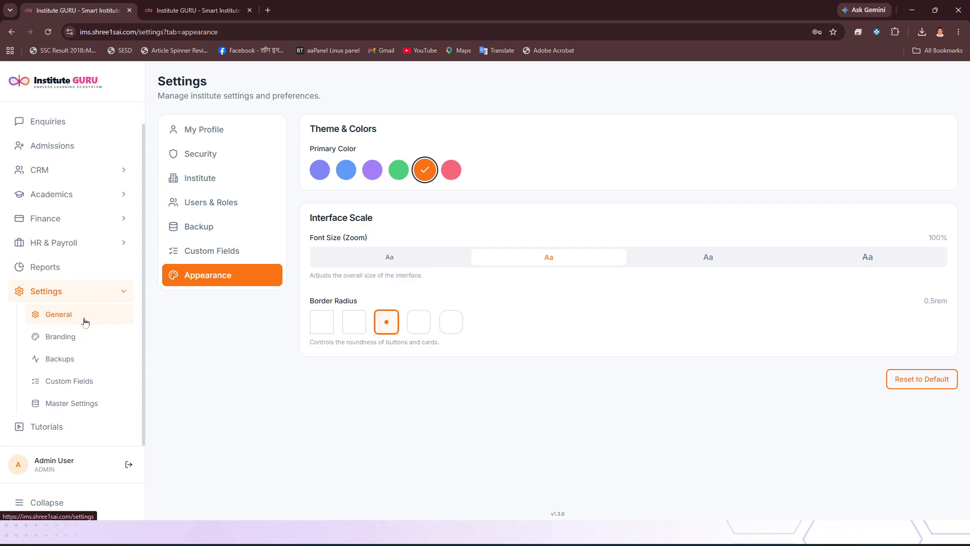